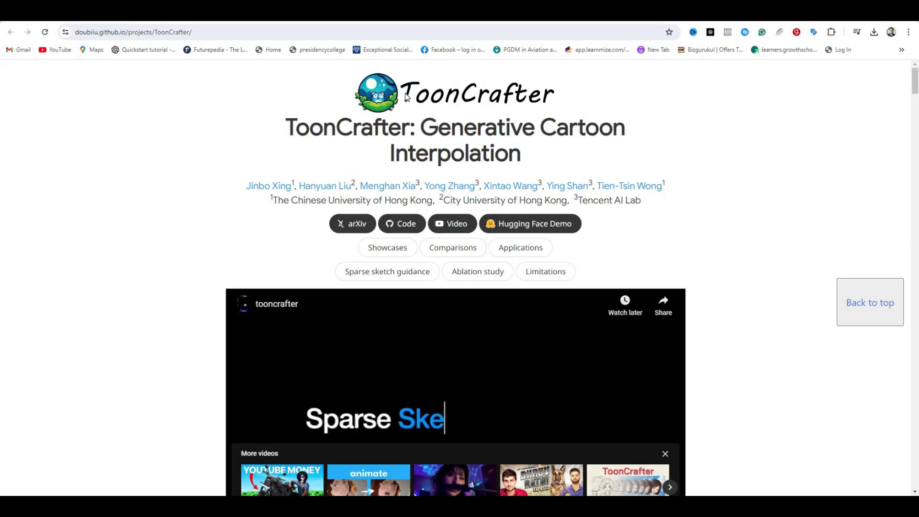
Select the ToonCrafter logo and the page's web address, then scroll down slightly
drag(395, 99, 454, 96)
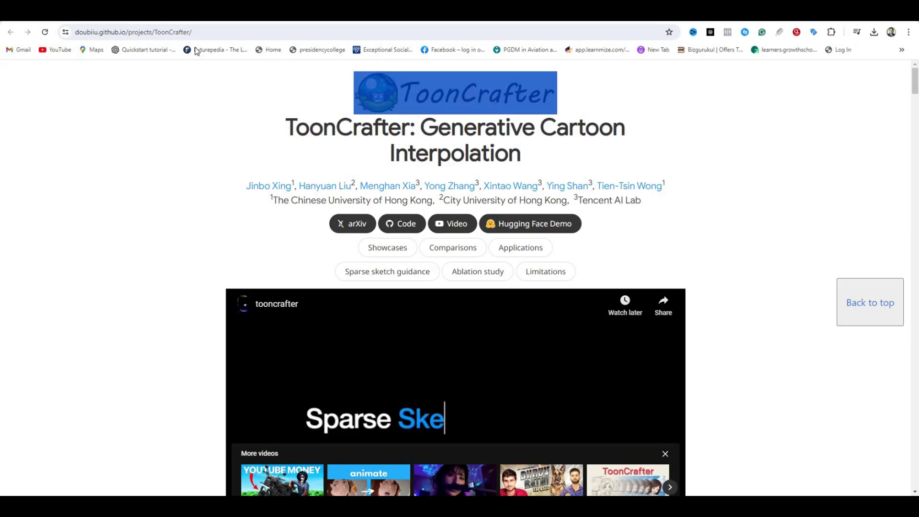
click(211, 32)
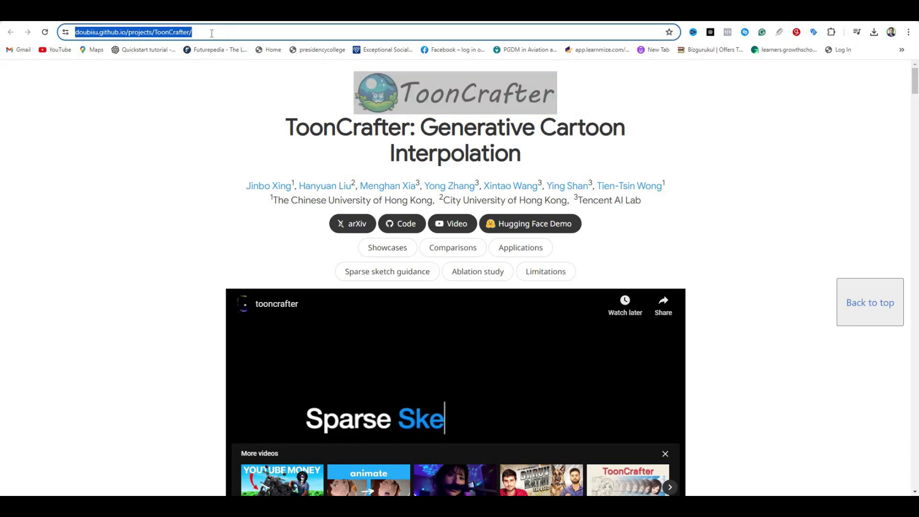
click(232, 33)
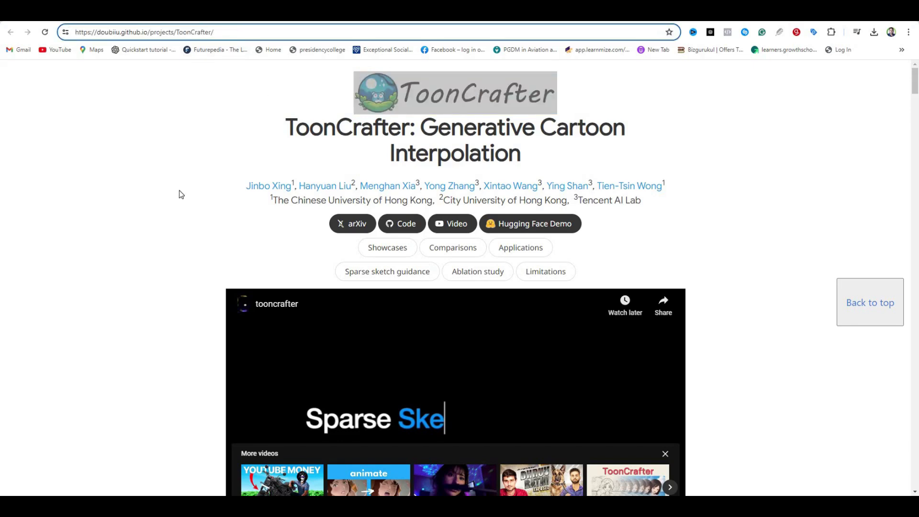
click(717, 154)
scroll(418, 122, down, 2)
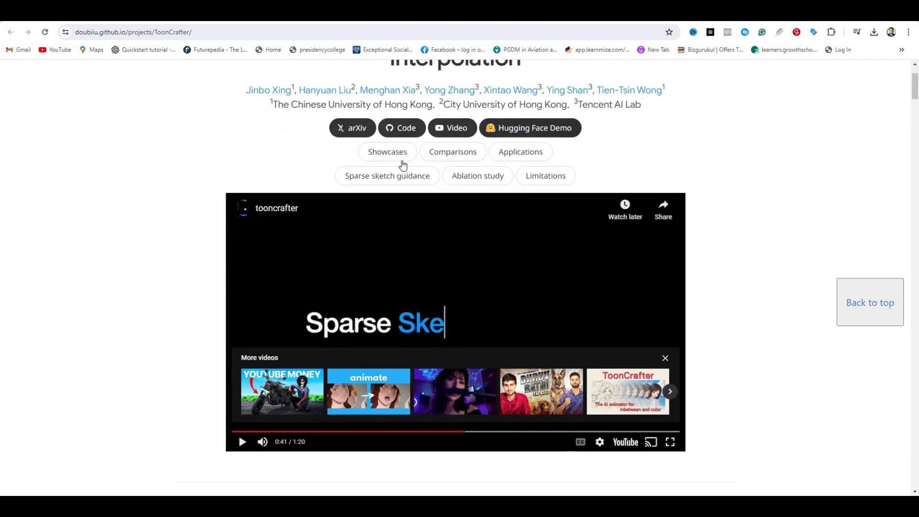
Jump to the baseline comparisons, browse the Showcases grid above, then return down to the black car scene
click(448, 157)
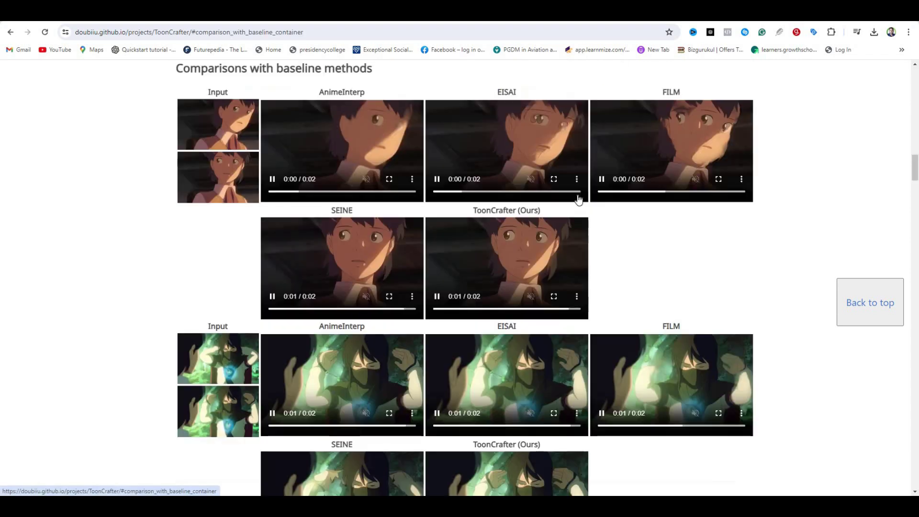
scroll(499, 139, up, 5)
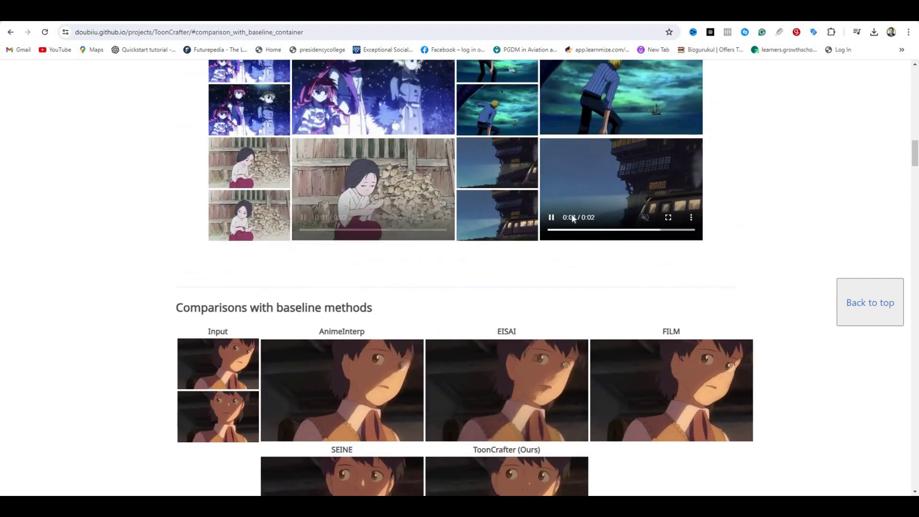
scroll(573, 218, up, 15)
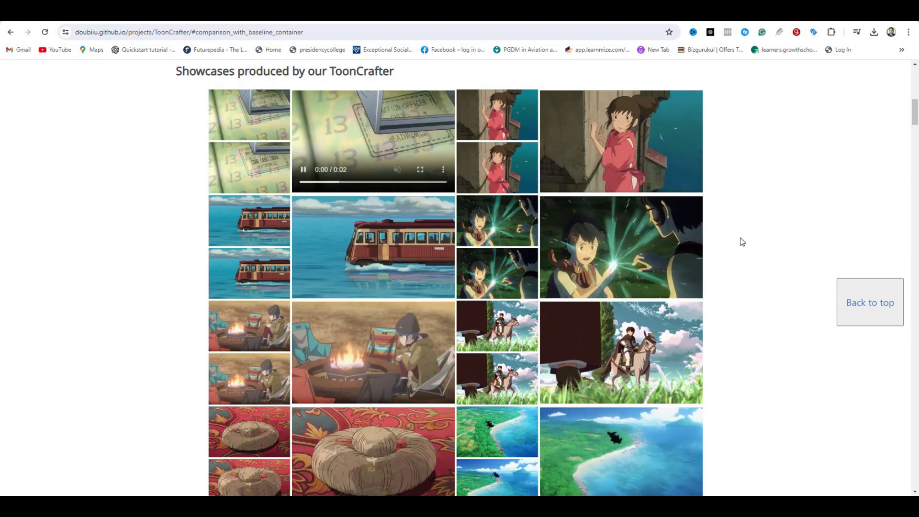
scroll(797, 190, down, 2)
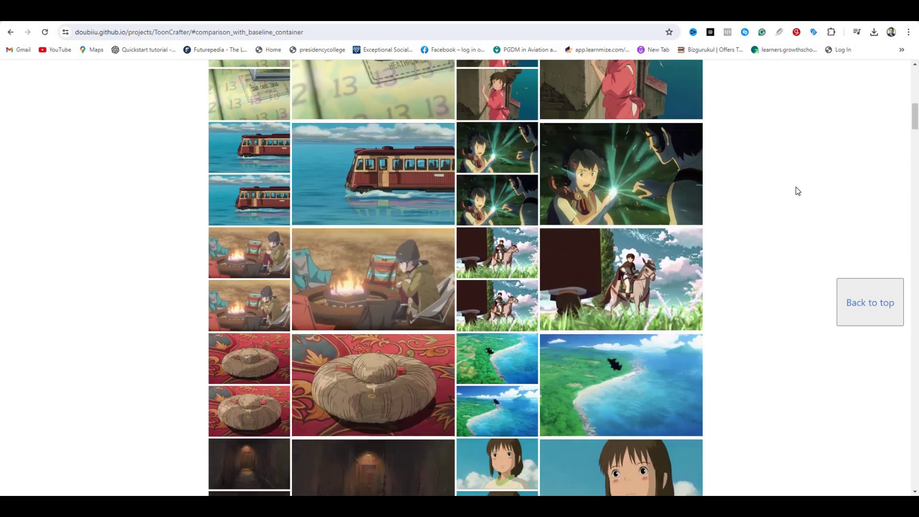
scroll(797, 190, down, 8)
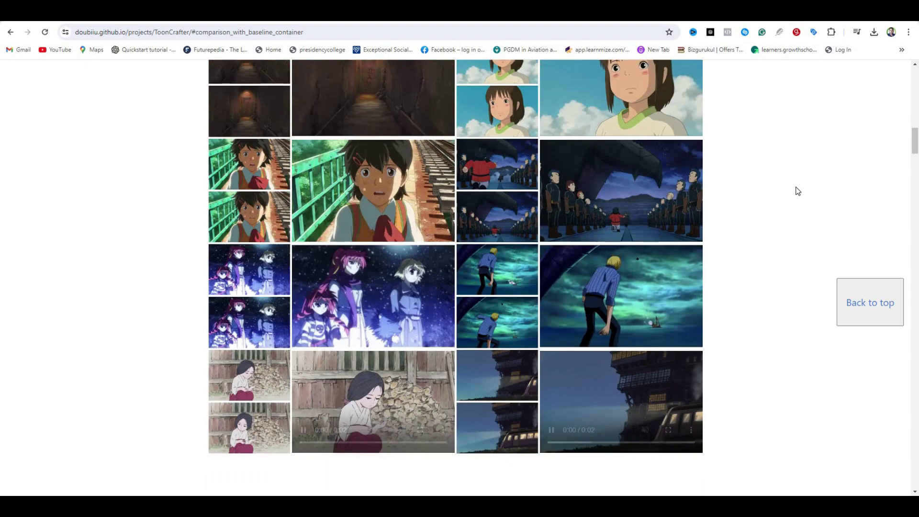
scroll(797, 191, down, 8)
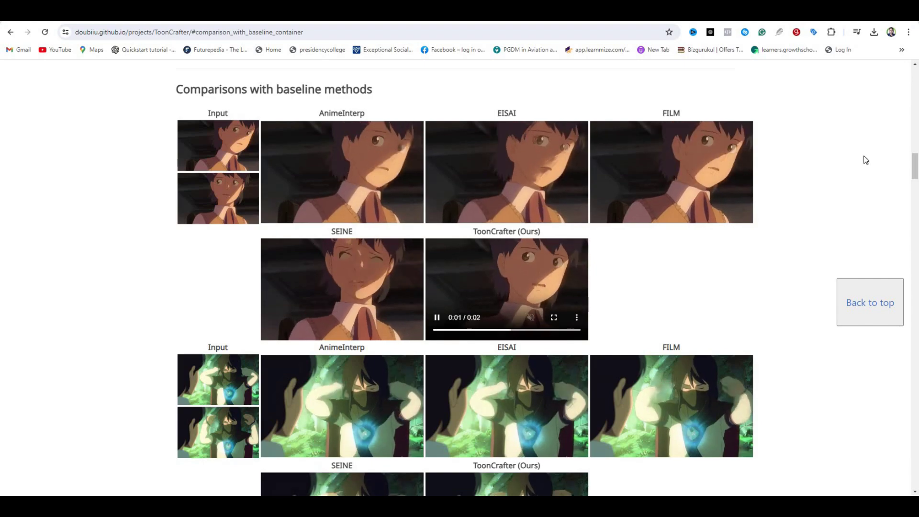
Scroll past the remaining comparisons and dual-image sketch colorization to Sparse-sketch-guided generation
scroll(804, 263, down, 8)
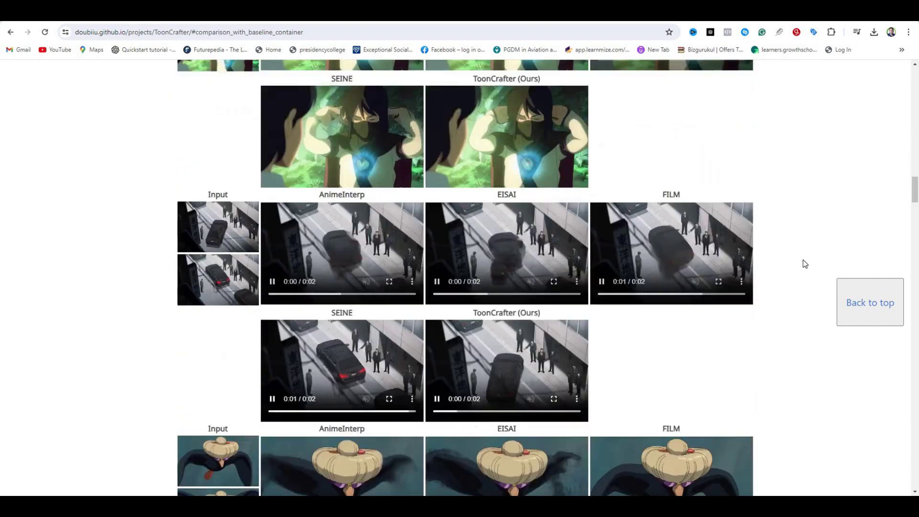
scroll(805, 263, down, 20)
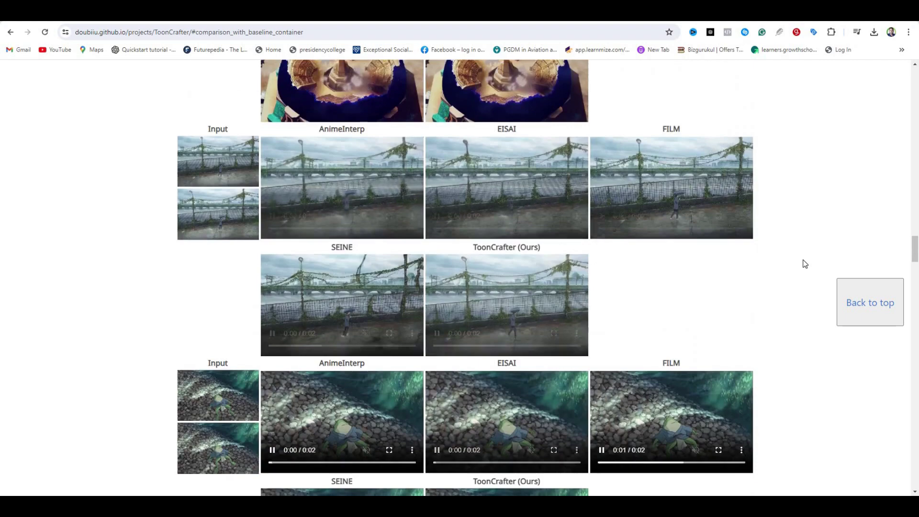
scroll(805, 263, down, 14)
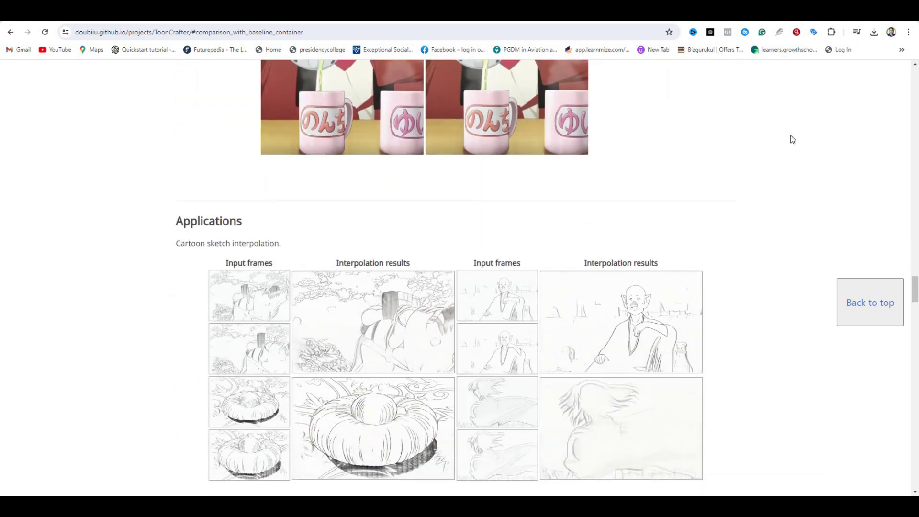
scroll(798, 139, down, 3)
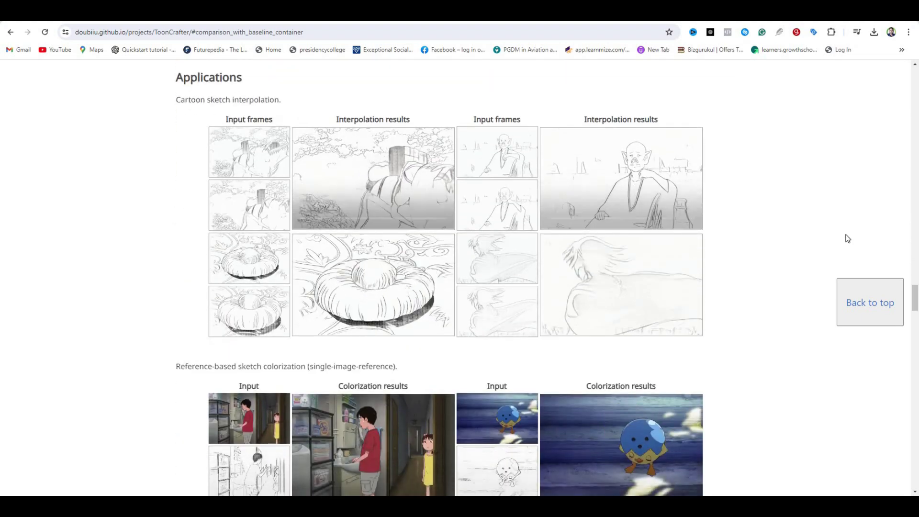
scroll(835, 231, down, 5)
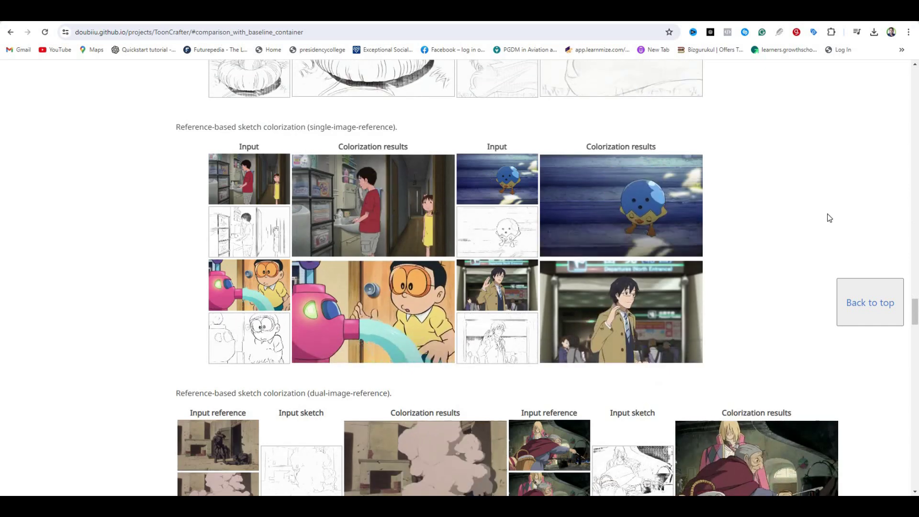
scroll(855, 252, down, 5)
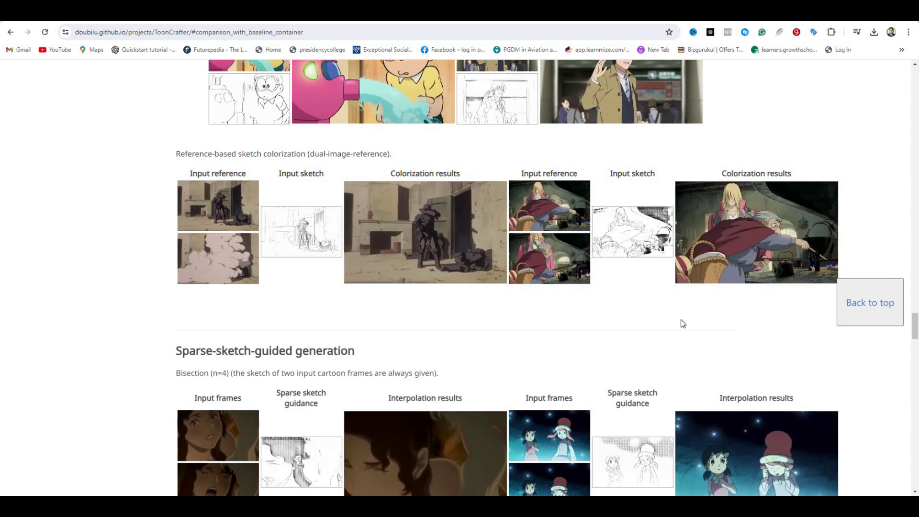
scroll(683, 321, down, 1)
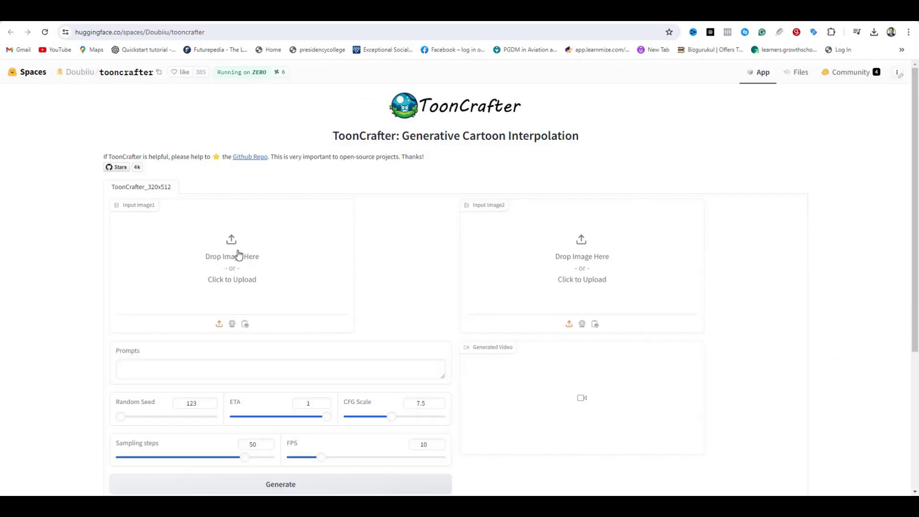
Load the classroom scene as Image1 and the shocked girl as Image2, then enter the prompt 'girl shocked after seeing paper'
click(329, 283)
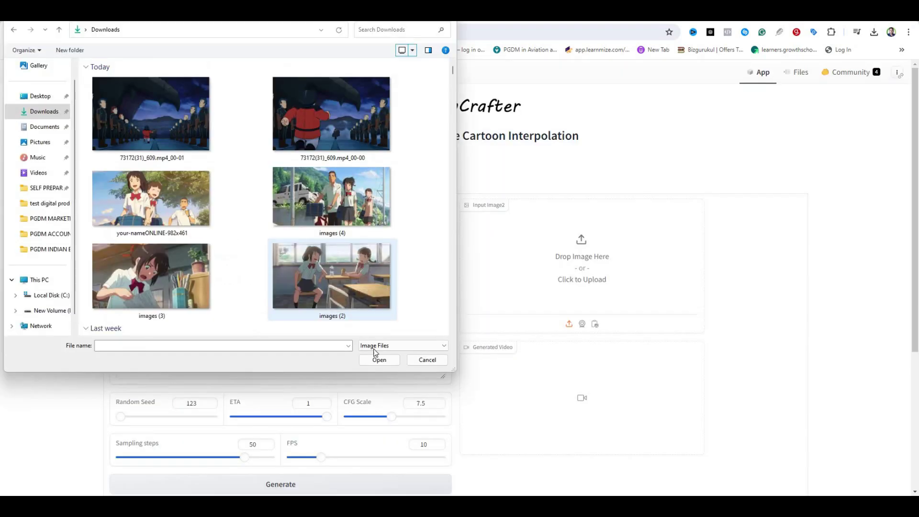
click(379, 359)
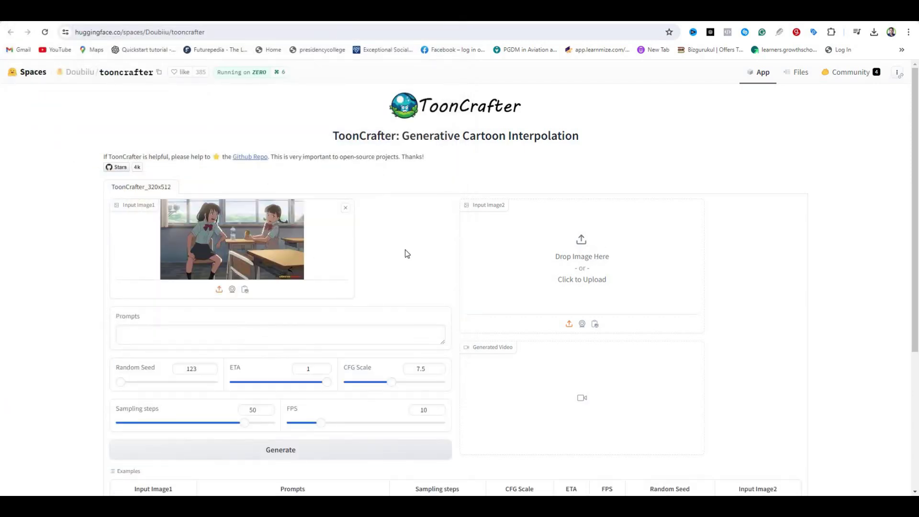
click(217, 290)
click(214, 295)
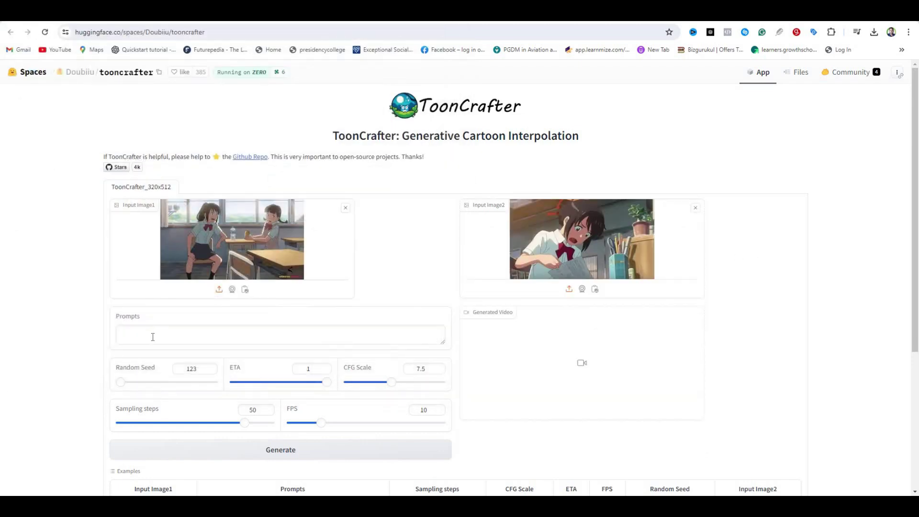
click(168, 336)
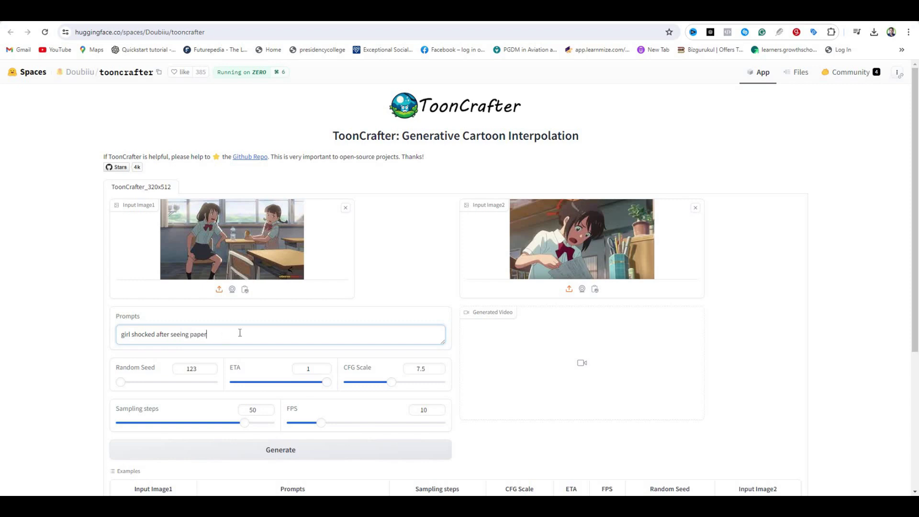
scroll(551, 211, down, 4)
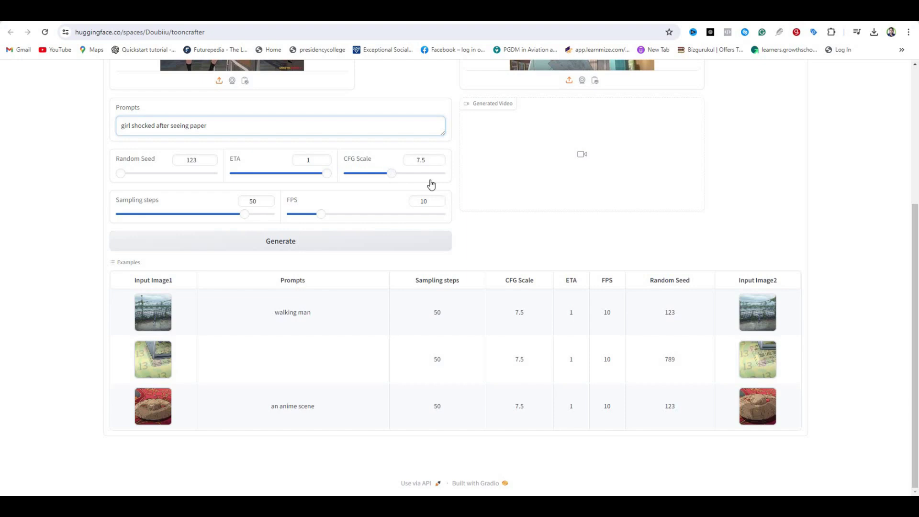
click(458, 187)
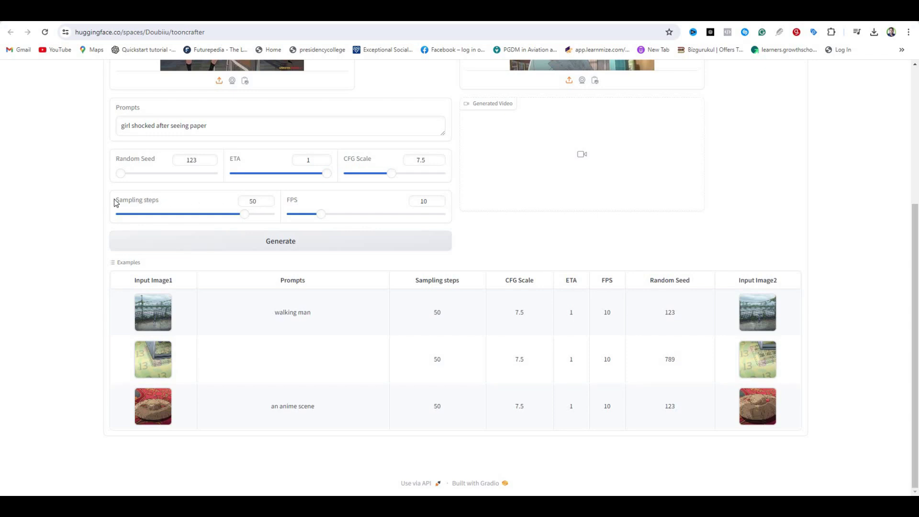
click(191, 203)
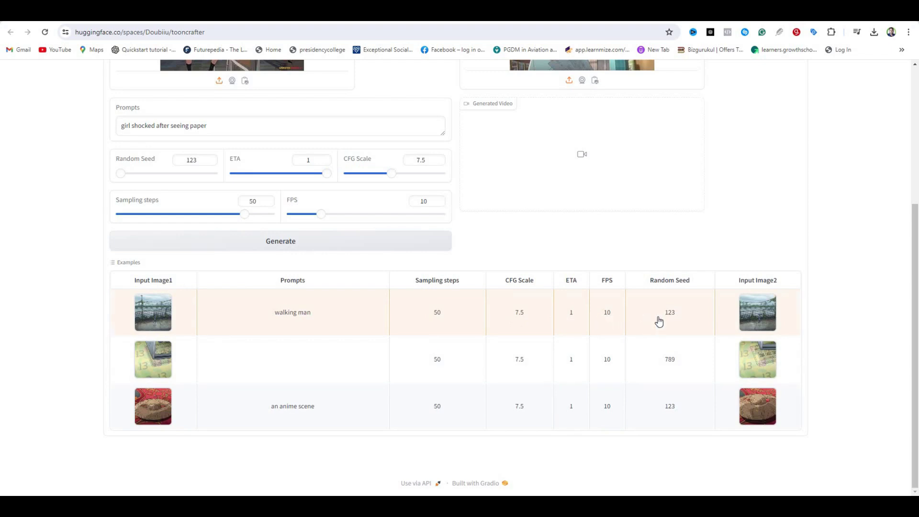
Generate the 2-second shocked-girl interpolation video and replay it
click(275, 247)
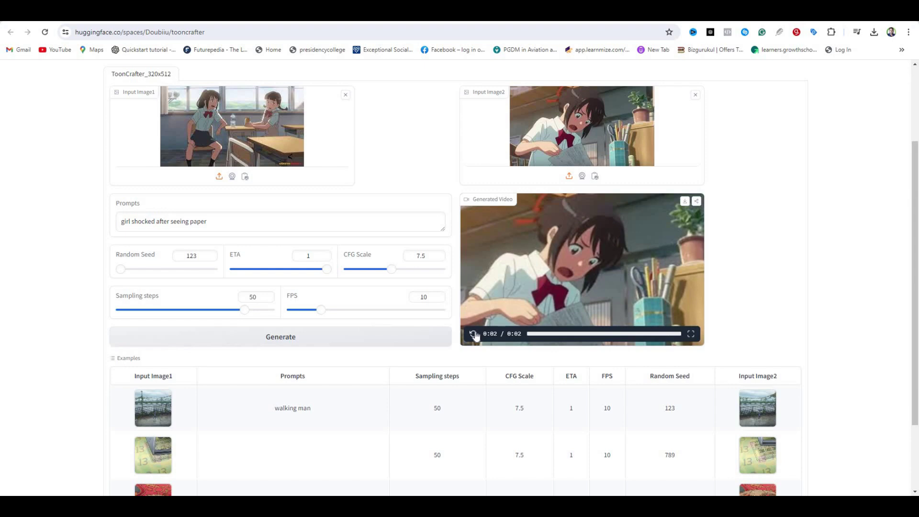
click(474, 334)
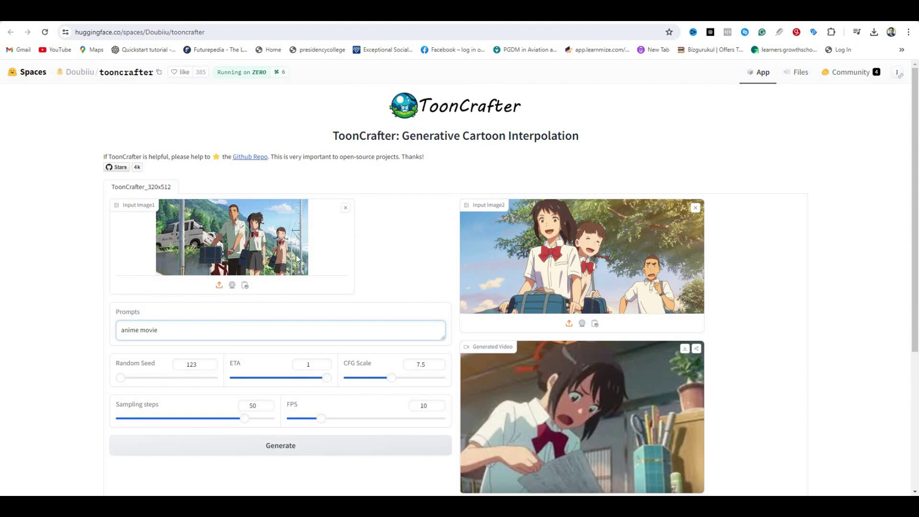
Generate the three-students video from the 'anime movie' prompt and replay the result twice
click(271, 451)
scroll(430, 307, down, 1)
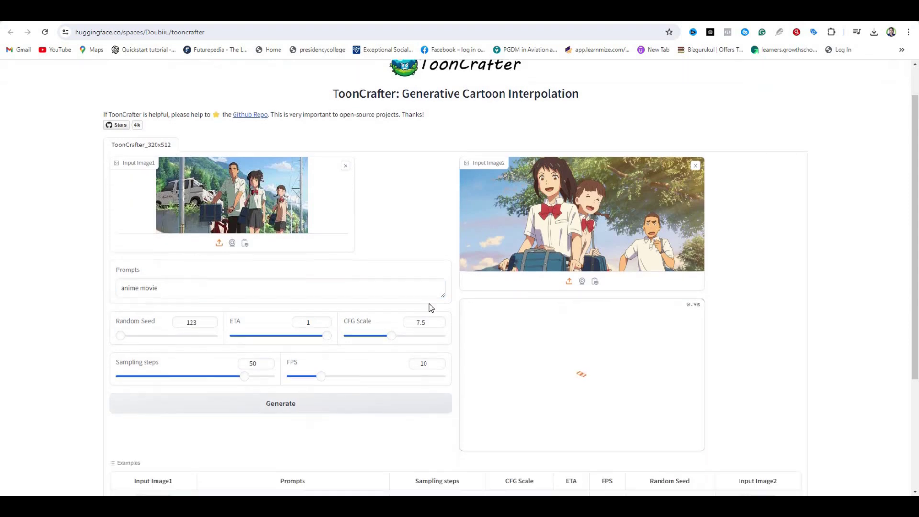
scroll(144, 287, down, 1)
drag(116, 235, 460, 251)
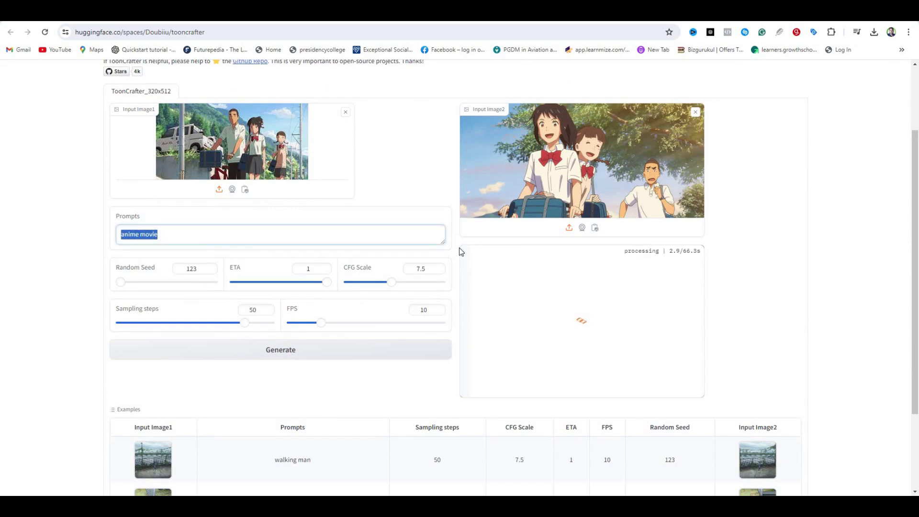
click(781, 280)
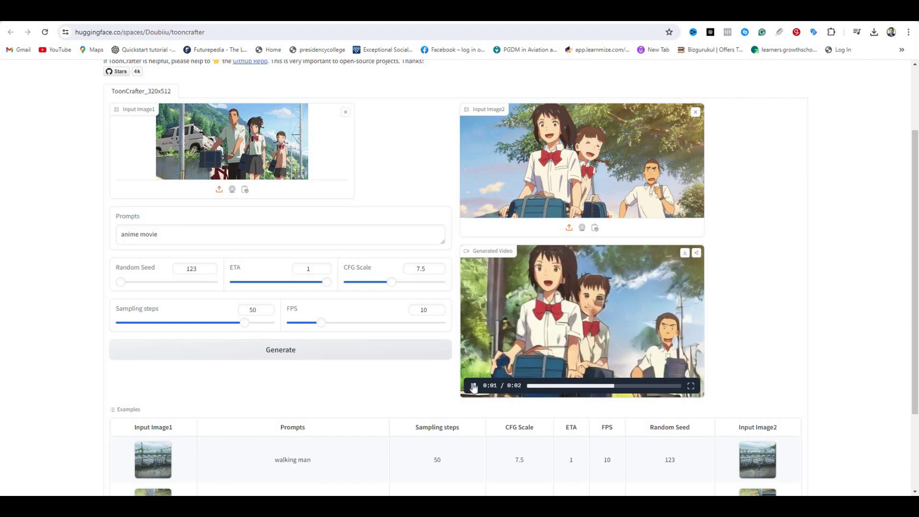
click(473, 385)
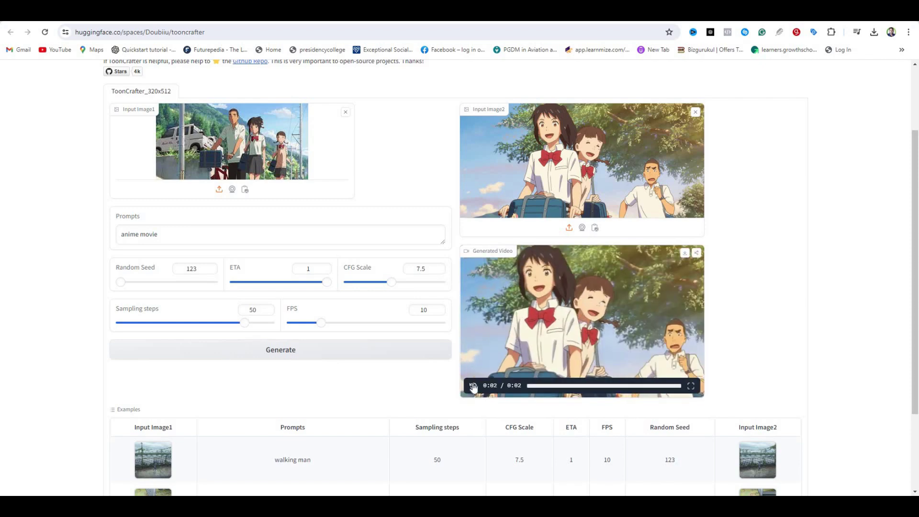
click(473, 385)
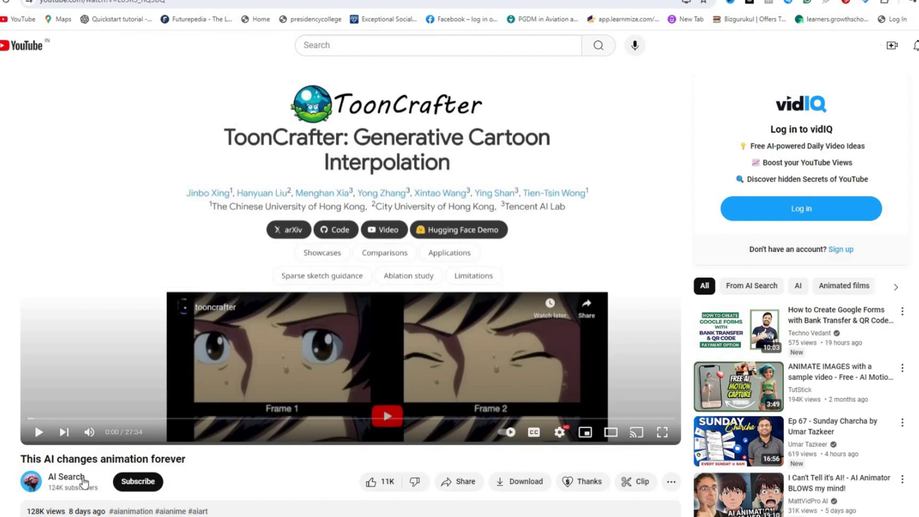
Highlight the channel name and the title 'This AI changes animation forever' on YouTube
drag(45, 478, 184, 464)
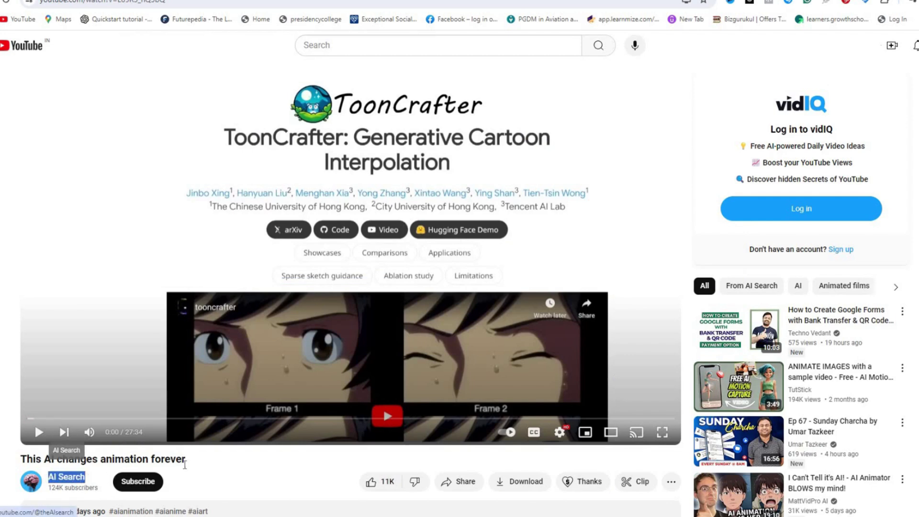
drag(20, 461, 20, 461)
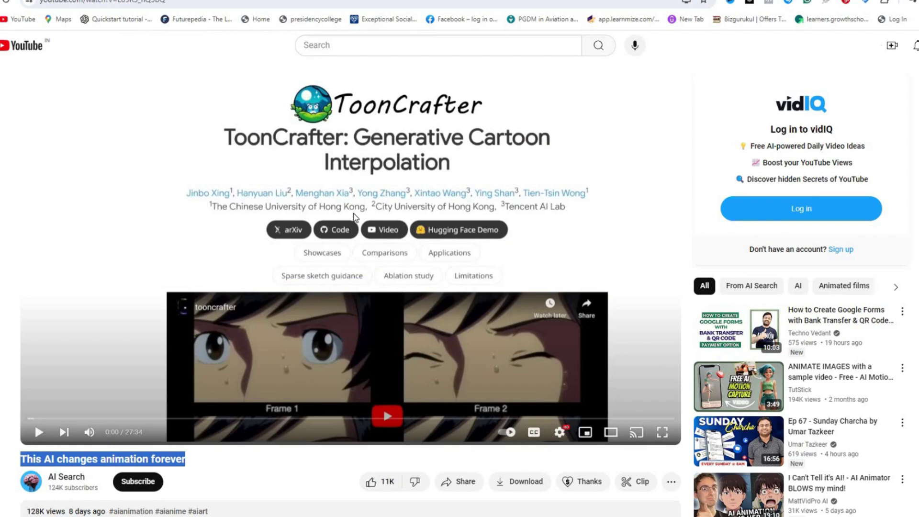